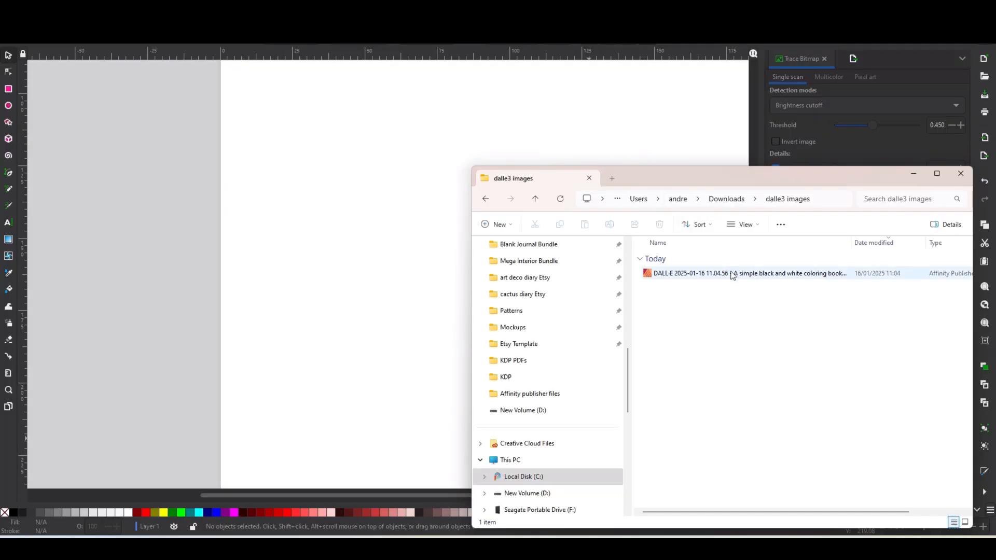
Try to import the DALL-E image dated 11.04.56 from the dalle3 images folder into the Inkscape document as editable SVG objects.
left_click_drag(733, 275, 381, 202)
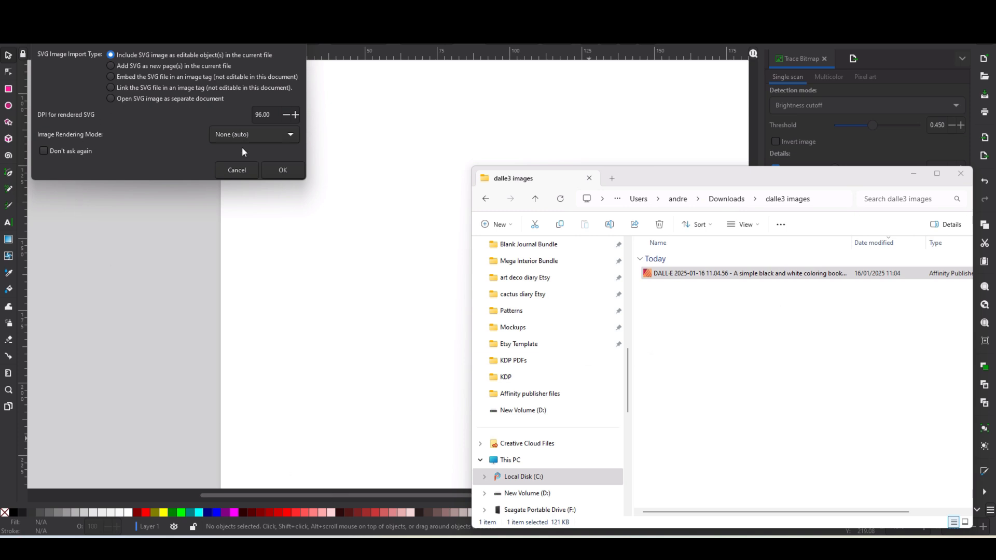
left_click(287, 173)
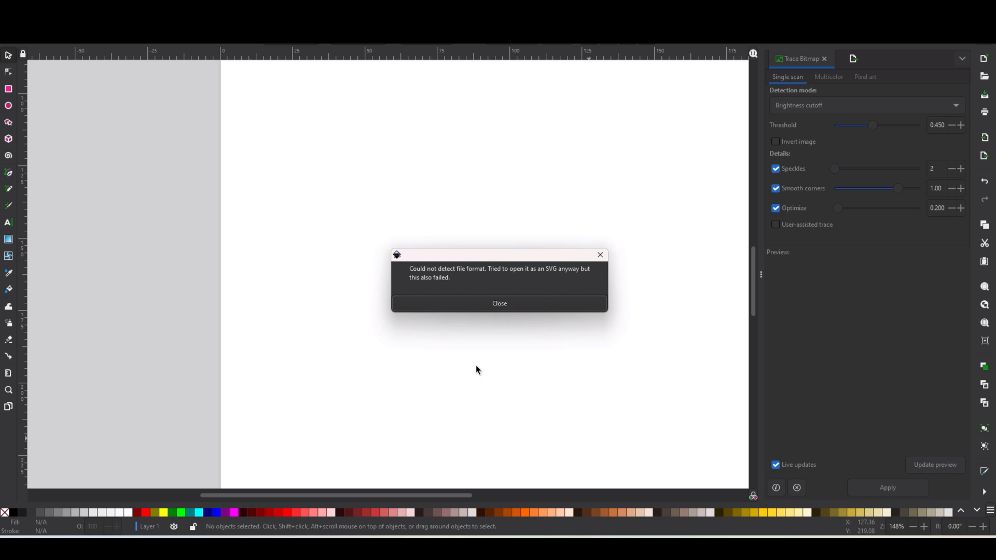
left_click(508, 307)
left_click(508, 317)
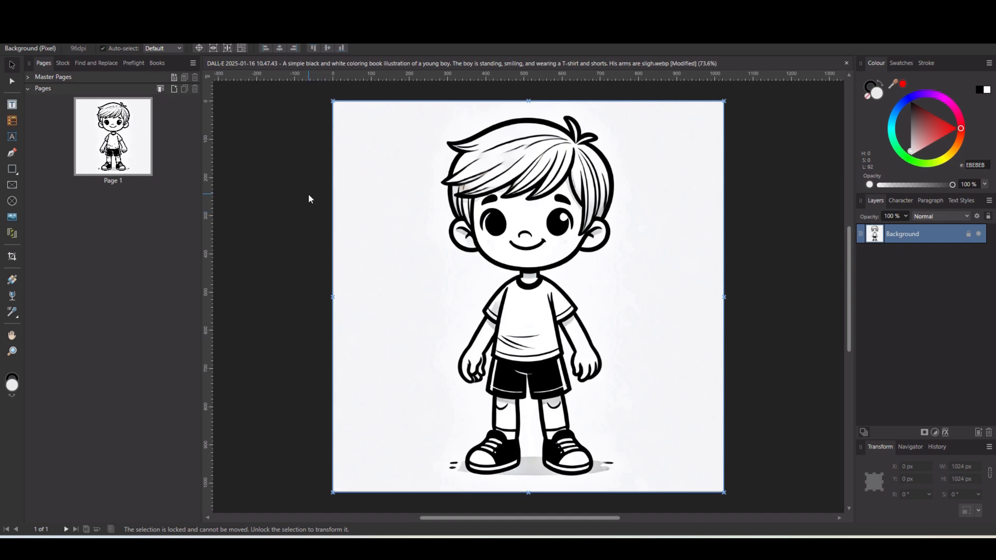
Switch to Affinity Publisher and export the whole boy illustration as a PNG at 1024 x 1024 px.
left_click(11, 39)
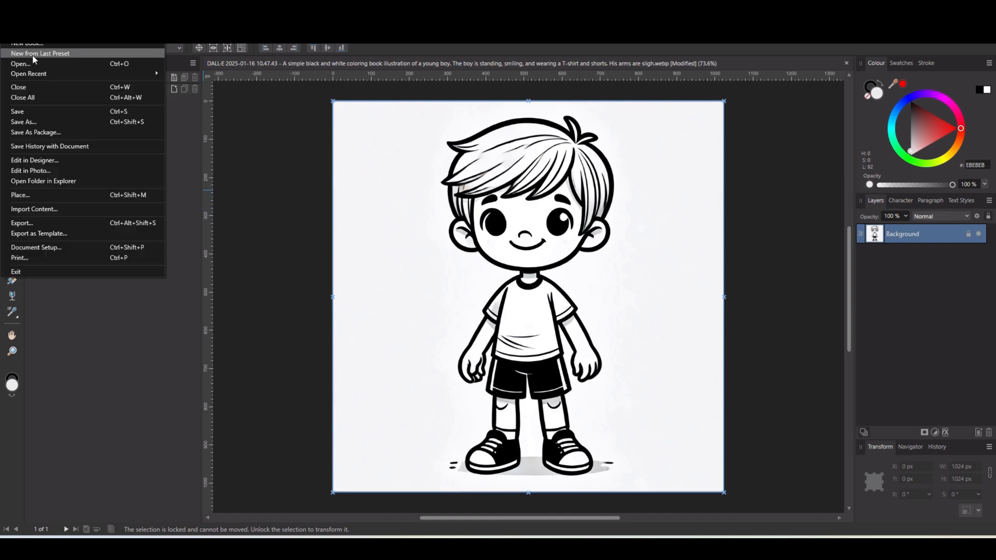
left_click(22, 223)
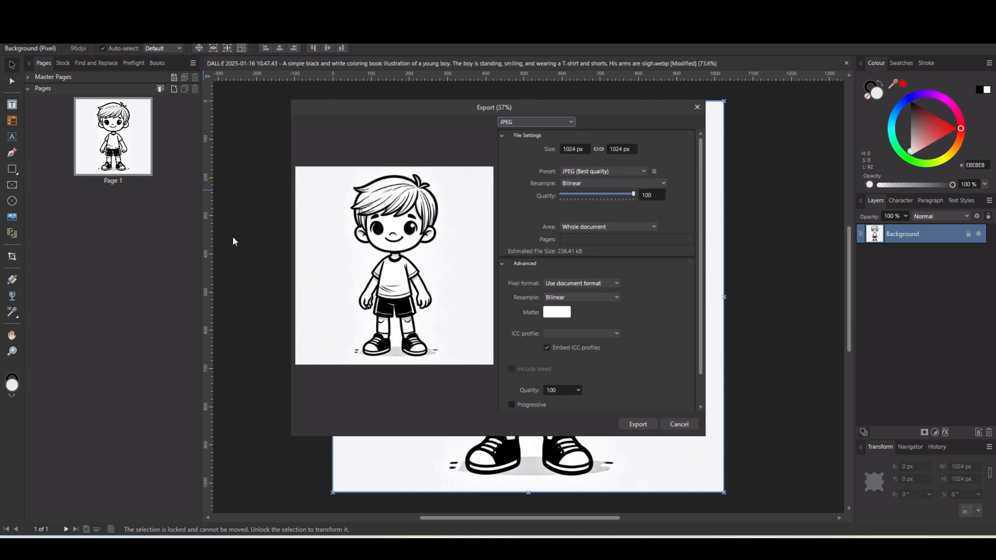
left_click(551, 124)
left_click(528, 135)
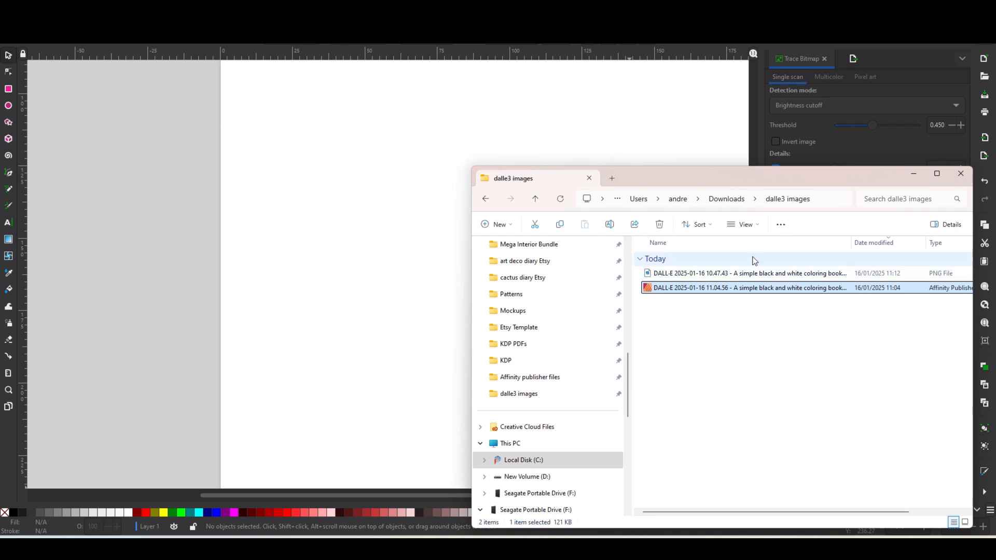
Import the exported PNG from the dalle3 images folder into the Inkscape document as an embedded image with smooth rendering.
left_click_drag(755, 276, 407, 223)
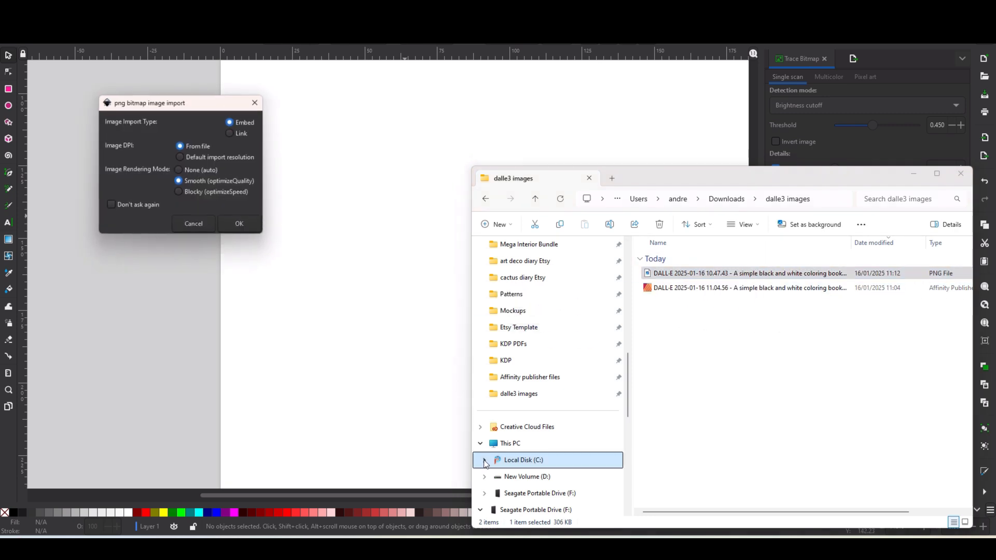
left_click(239, 222)
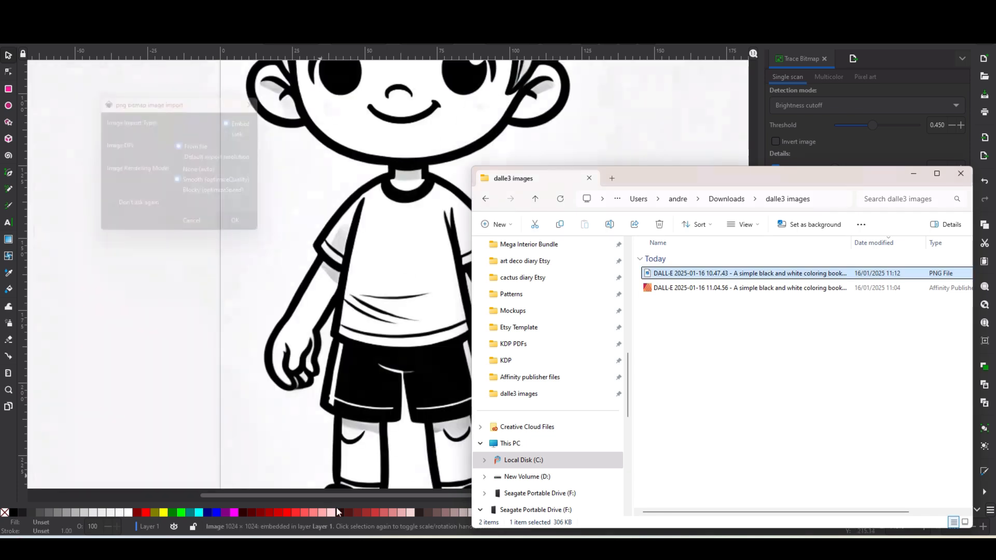
left_click(914, 174)
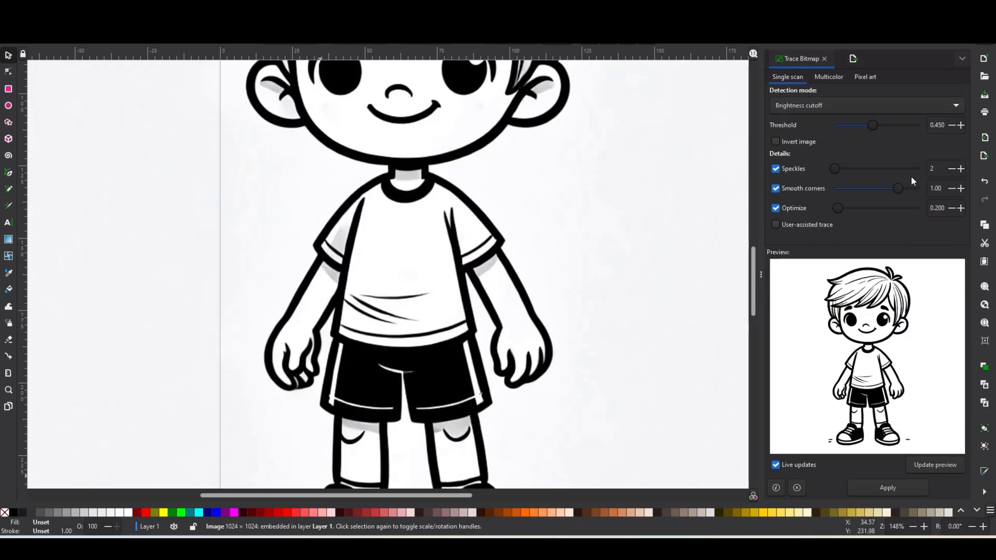
Trace the embedded boy image with a single-scan Brightness cutoff and move the original bitmap aside to compare it with the tracing.
left_click(892, 486)
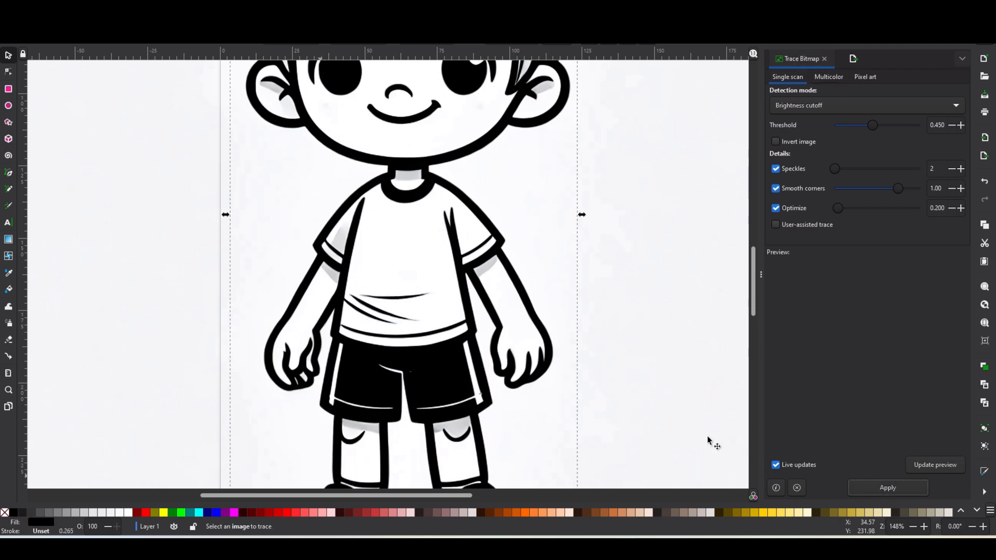
left_click_drag(520, 329, 713, 335)
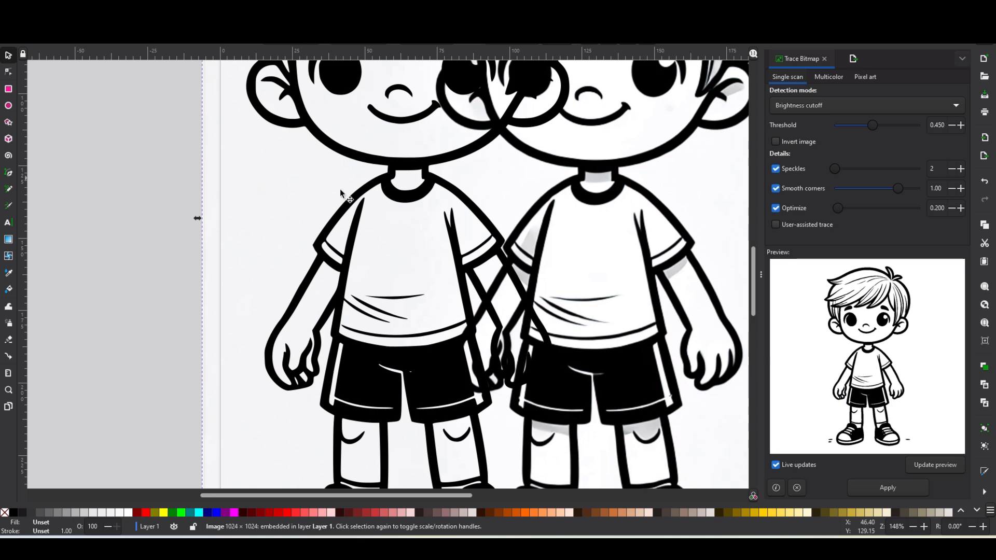
scroll(493, 232, "up", 3, "ctrl")
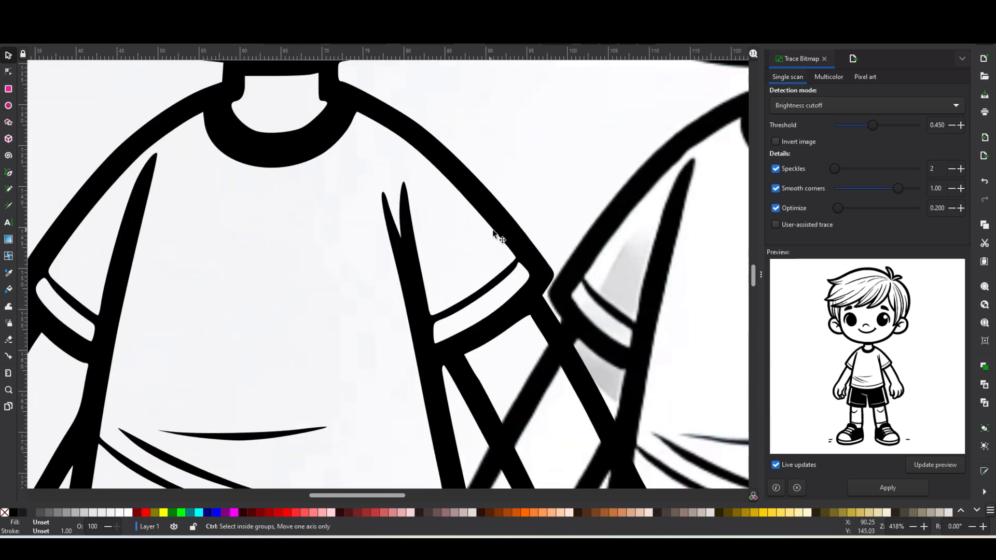
scroll(441, 238, "down", 3, "ctrl")
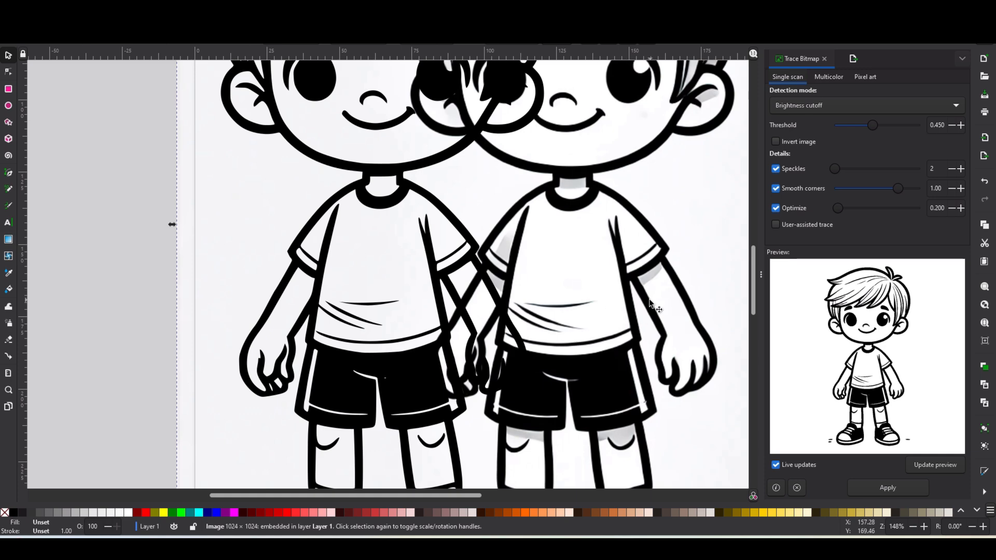
Switch to the Photos viewer and save a copy of the webp boy image in .jpeg format.
key("alt+Tab")
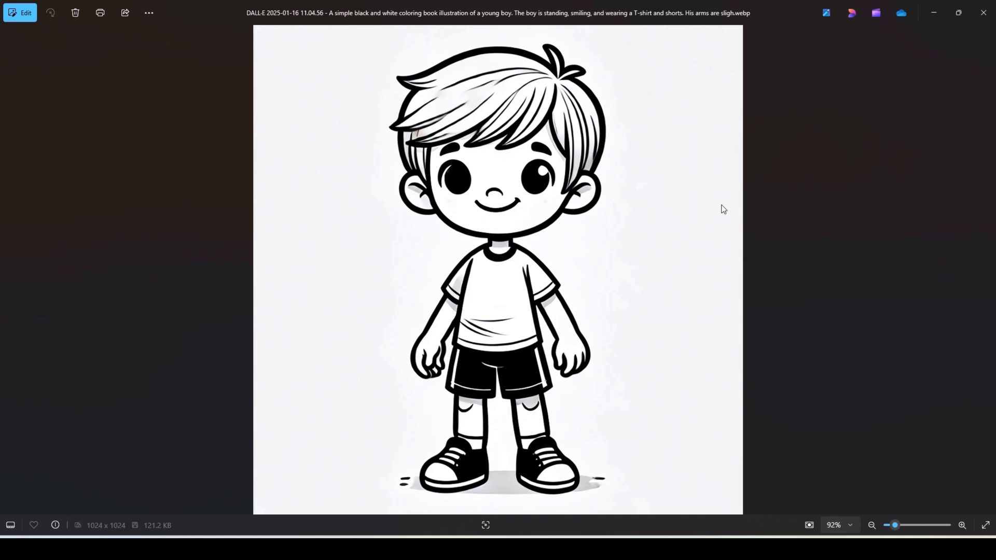
left_click(151, 14)
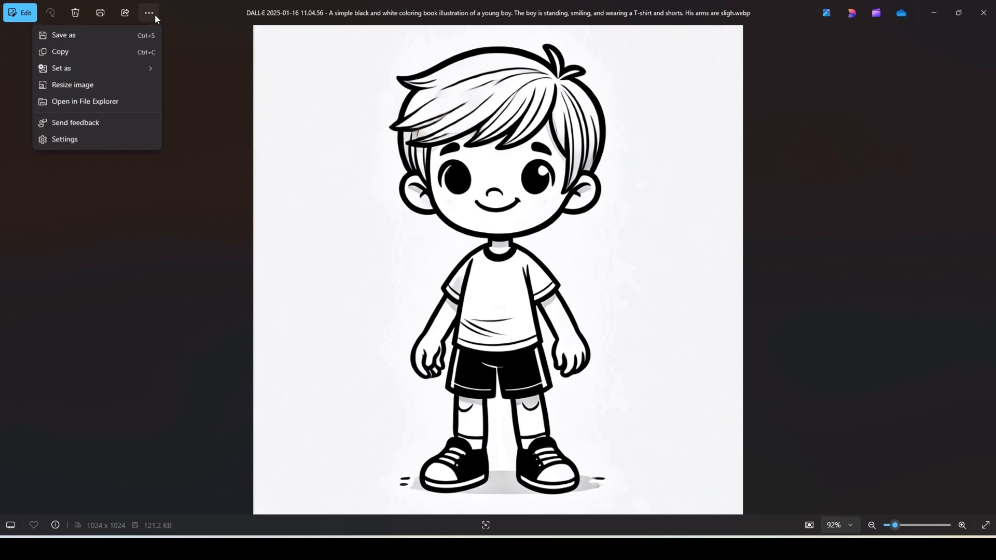
left_click(141, 35)
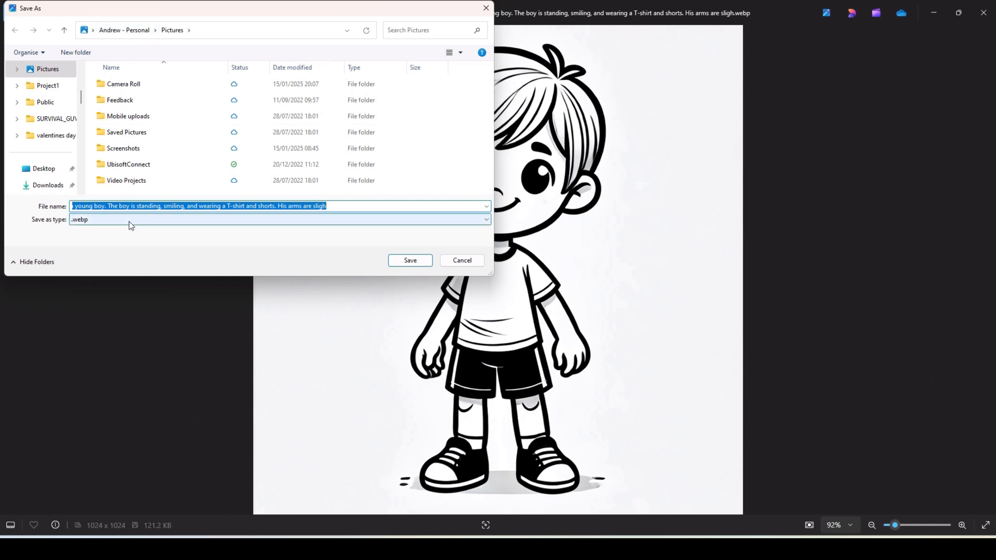
left_click(109, 224)
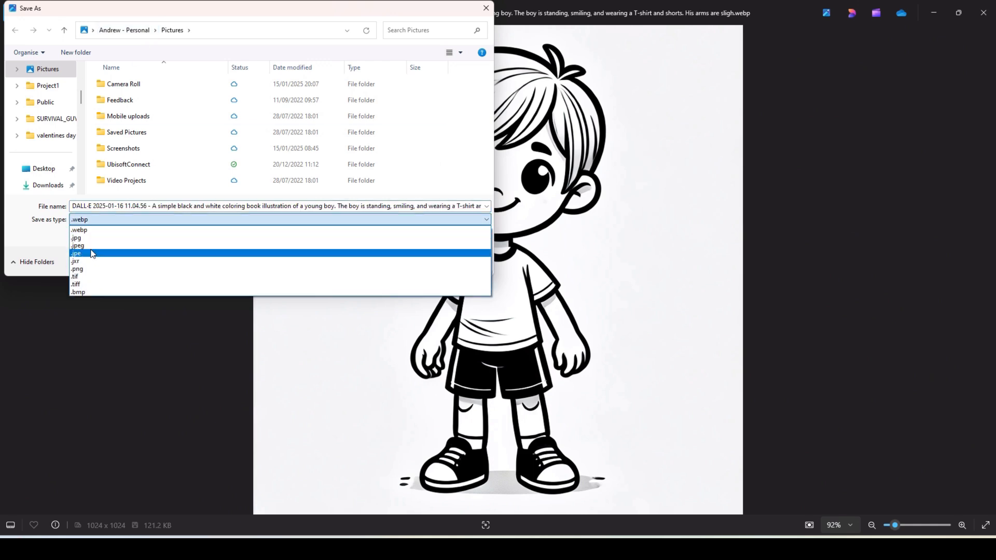
left_click(104, 245)
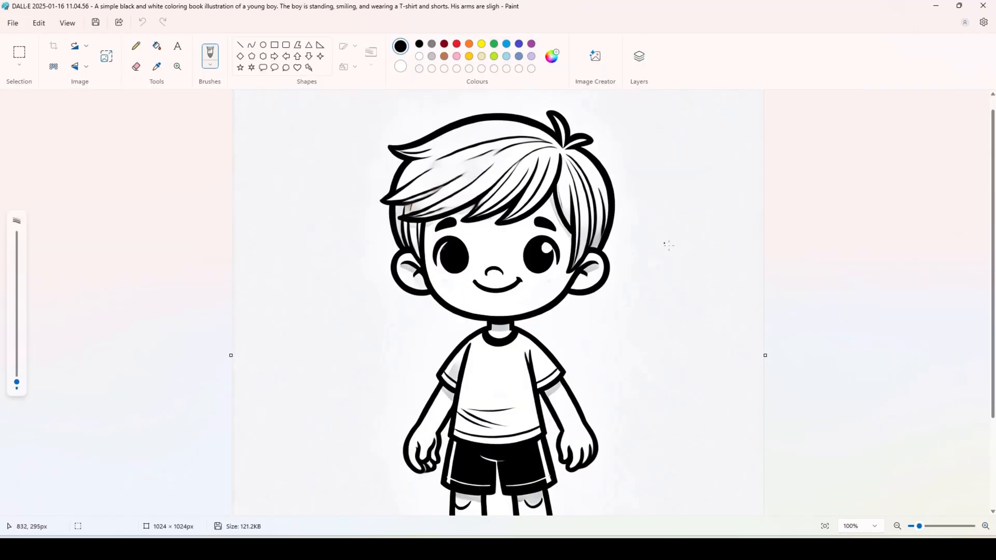
Save the boy image open in Paint as a JPEG picture.
left_click(12, 23)
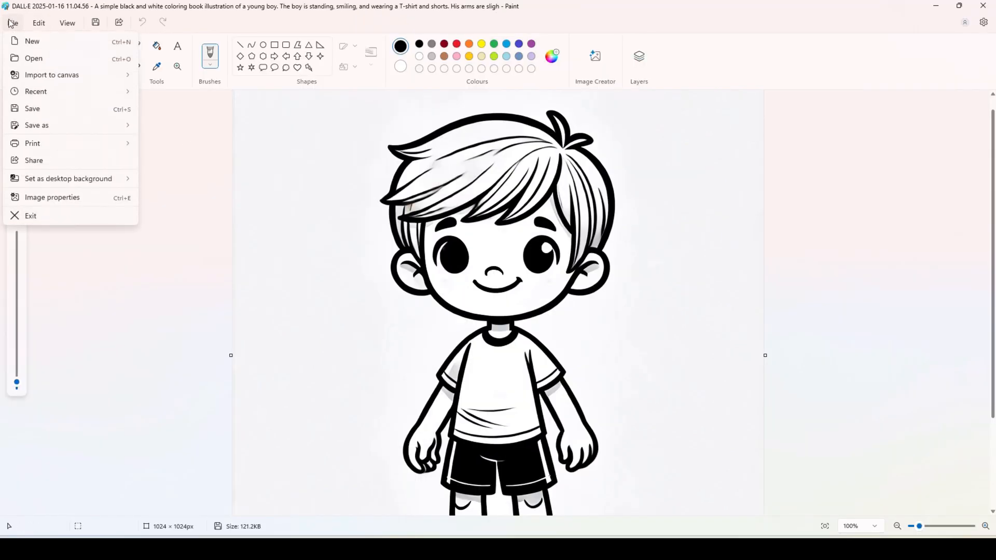
mouse_move(47, 127)
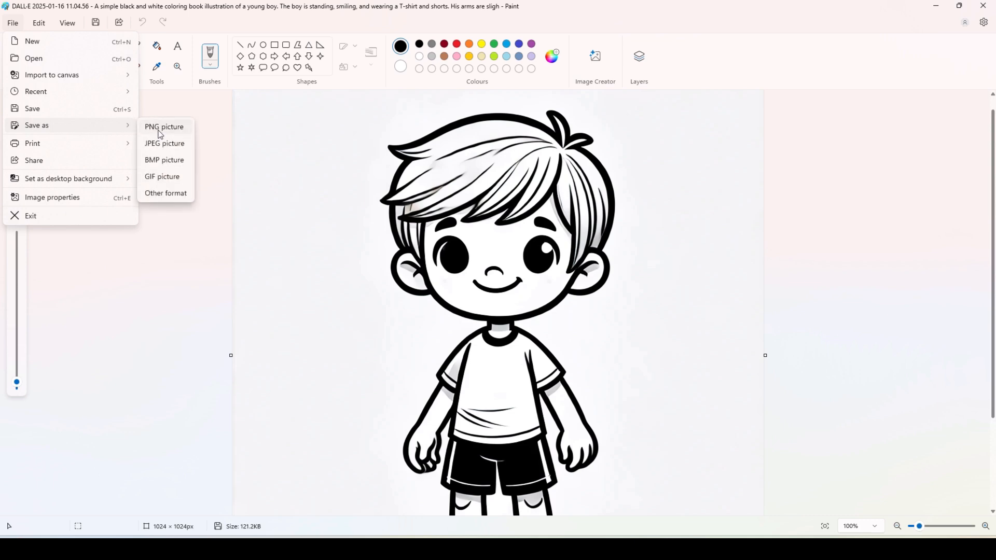
left_click(164, 144)
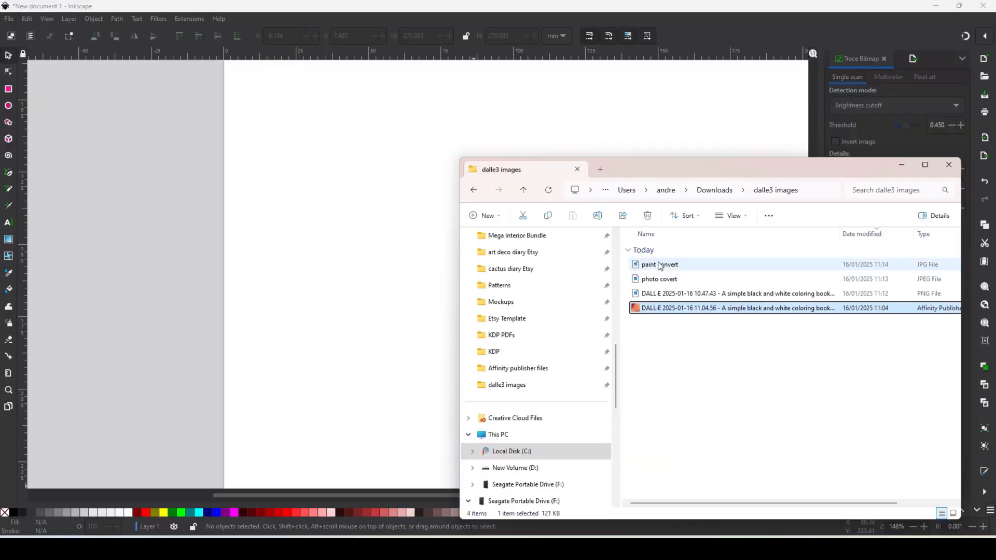
Import the two converted files, paint convert and photo covert, together into the Inkscape document as embedded images.
left_click(660, 266)
left_click(662, 280)
left_click(661, 267, "shift")
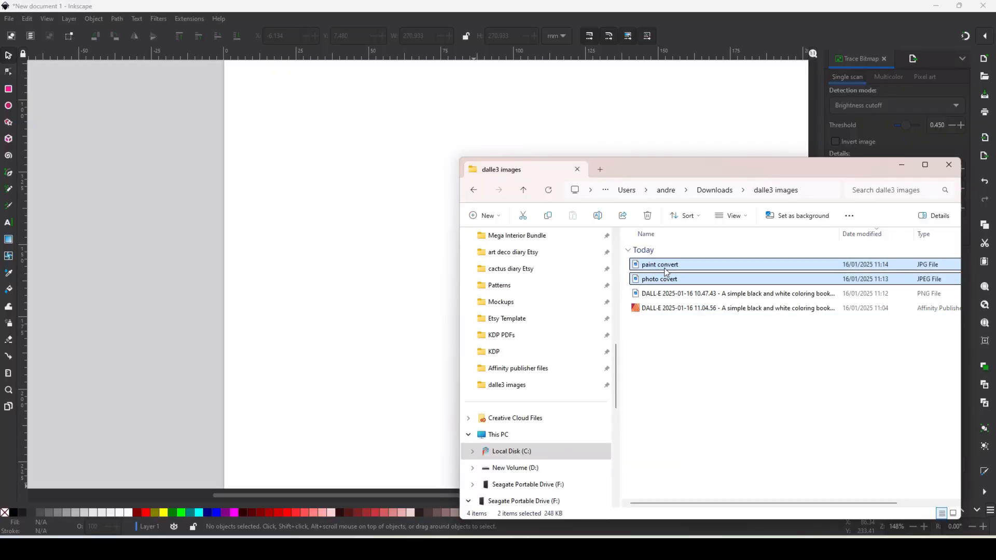
mouse_move(666, 270)
left_mouse_down()
mouse_move(579, 289)
mouse_move(347, 255)
left_mouse_up()
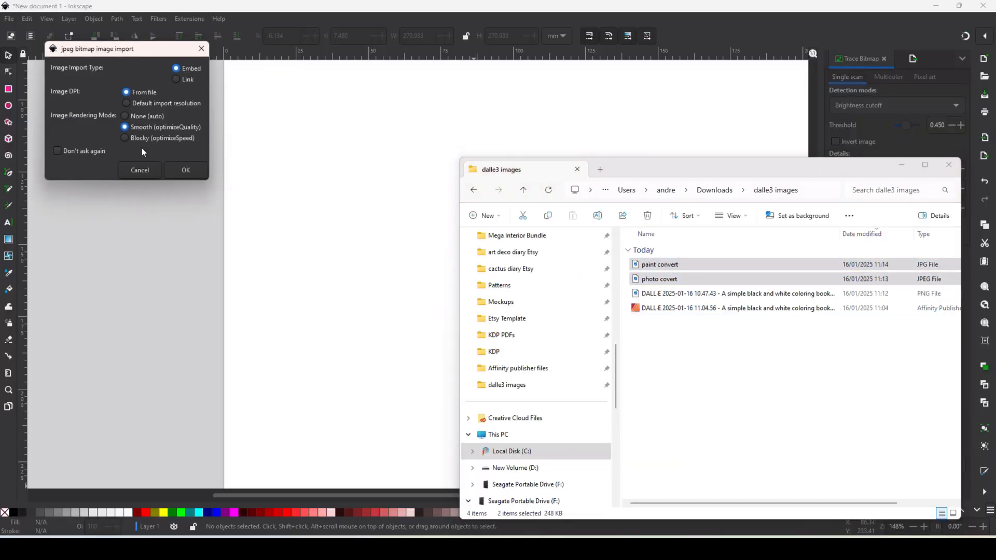
left_click(186, 171)
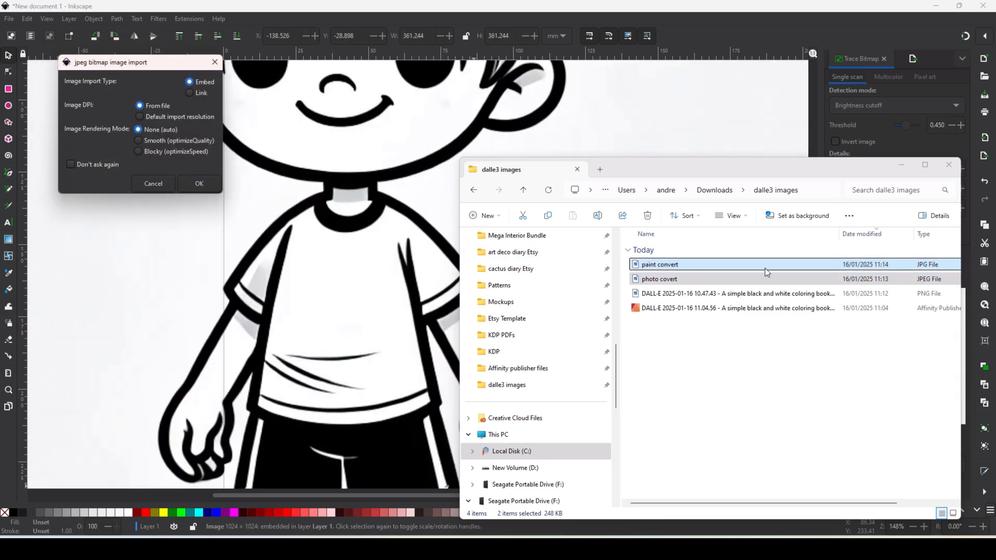
left_click(200, 183)
Scale the larger imported boy image down proportionally to about 184 mm wide.
key("minus")
key("minus")
key("minus")
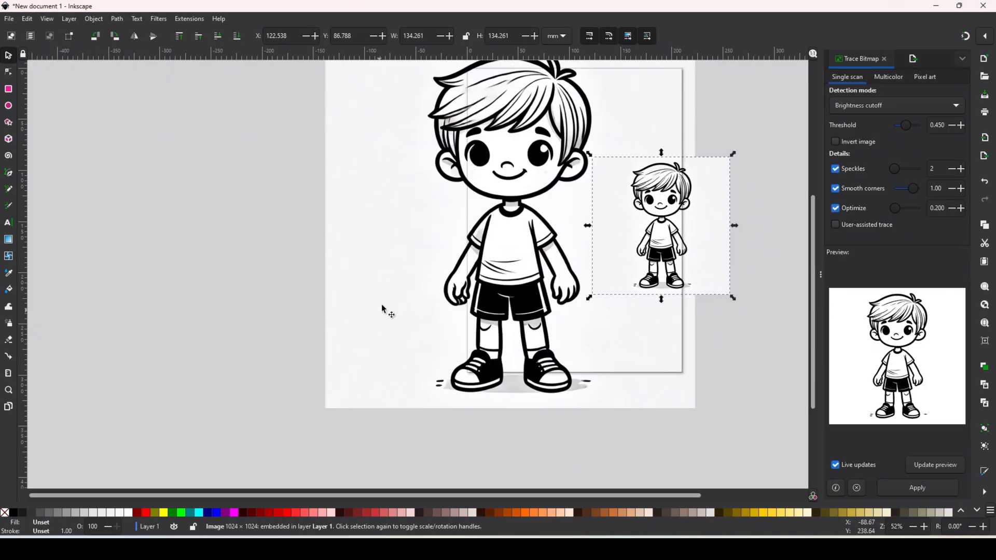
left_click_drag(322, 411, 493, 293)
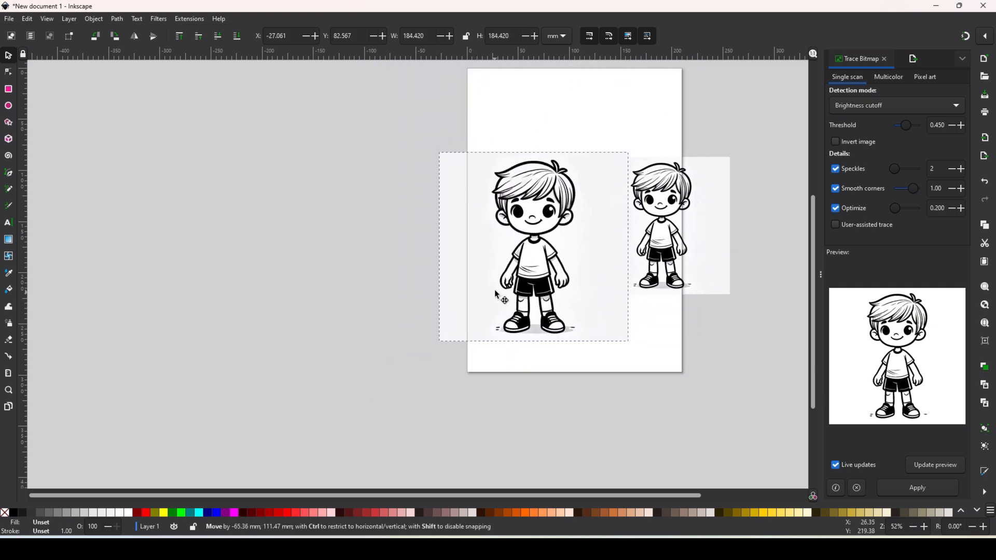
Trace both imported boy images with a single-scan Brightness cutoff and move the two tracings up off their originals.
left_click(917, 488)
left_click(665, 240)
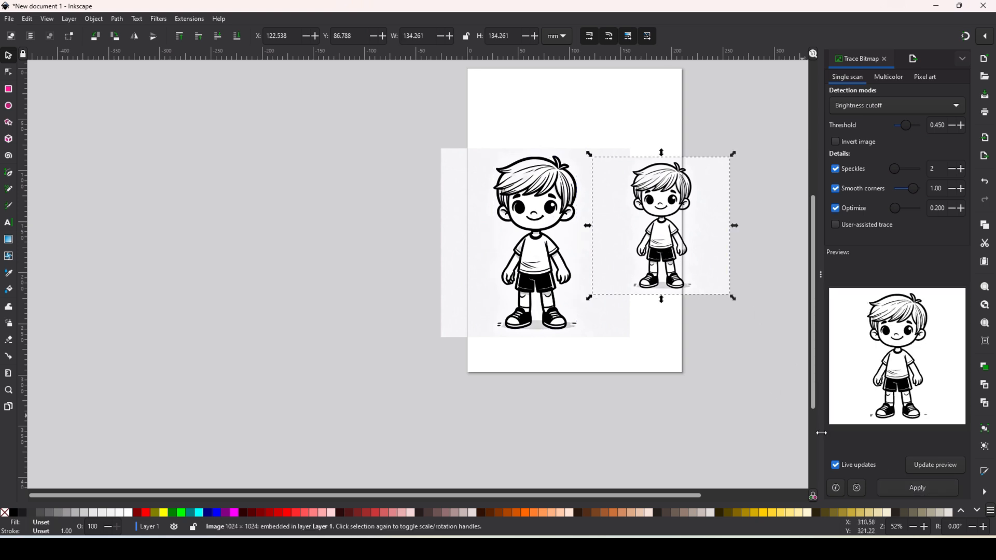
left_click(903, 488)
left_click_drag(663, 253, 586, 147)
left_click_drag(552, 285, 511, 188)
Delete both original bitmap images and select the two remaining traced paths for a close inspection.
left_click(695, 266)
key("Delete")
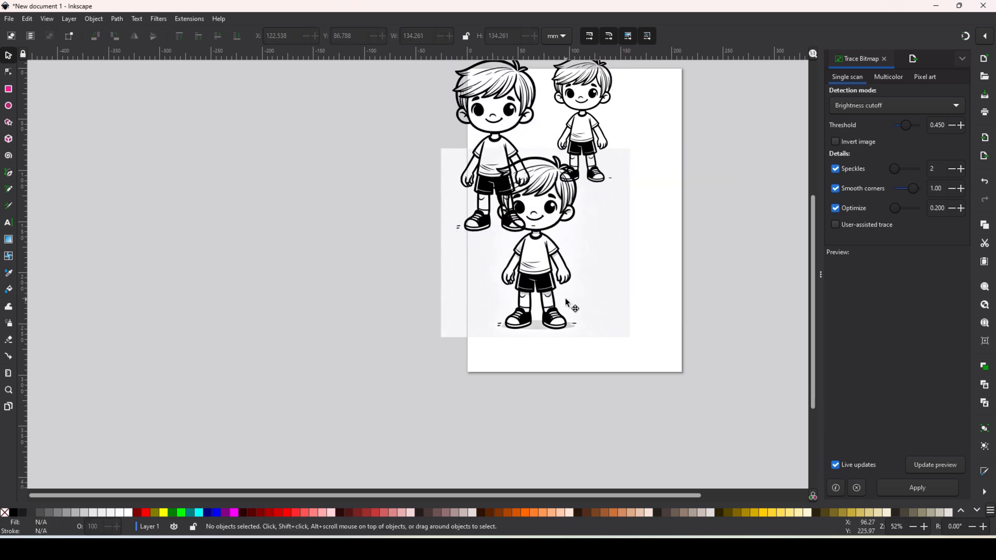
left_click(568, 304)
key("Delete")
key("ctrl+a")
scroll(568, 290, "up", 4)
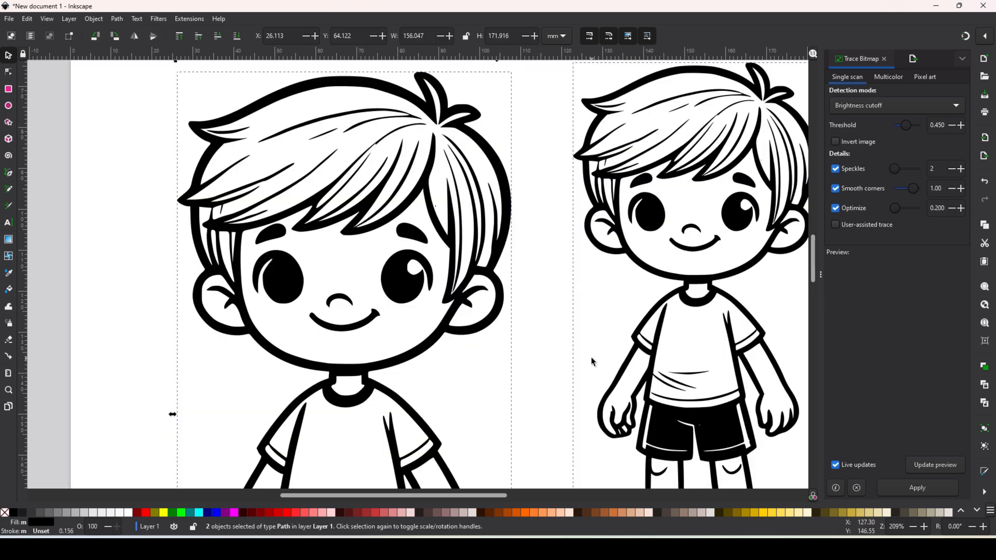